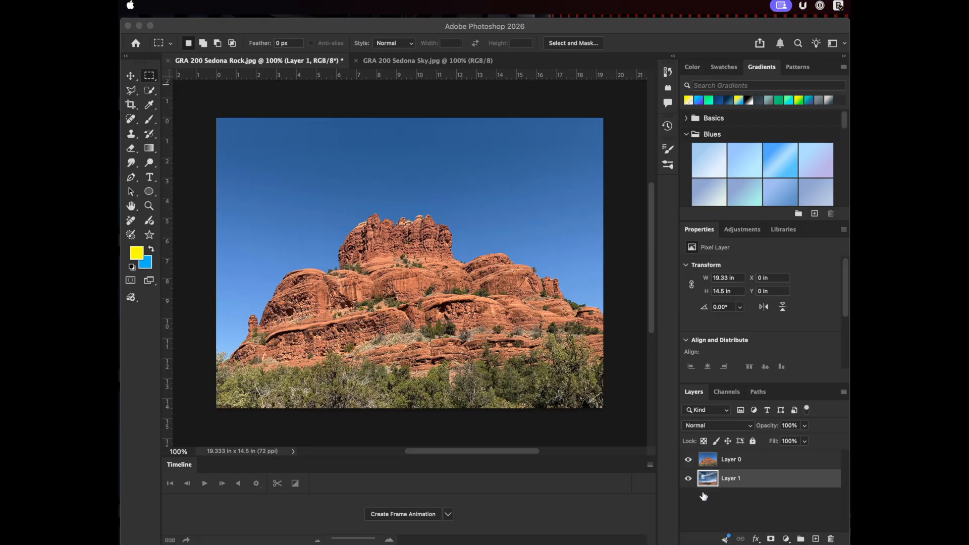
Step: Toggle the visibility of the rock photo layer to compare it with the cloudy sky layer beneath it
left_click(688, 461)
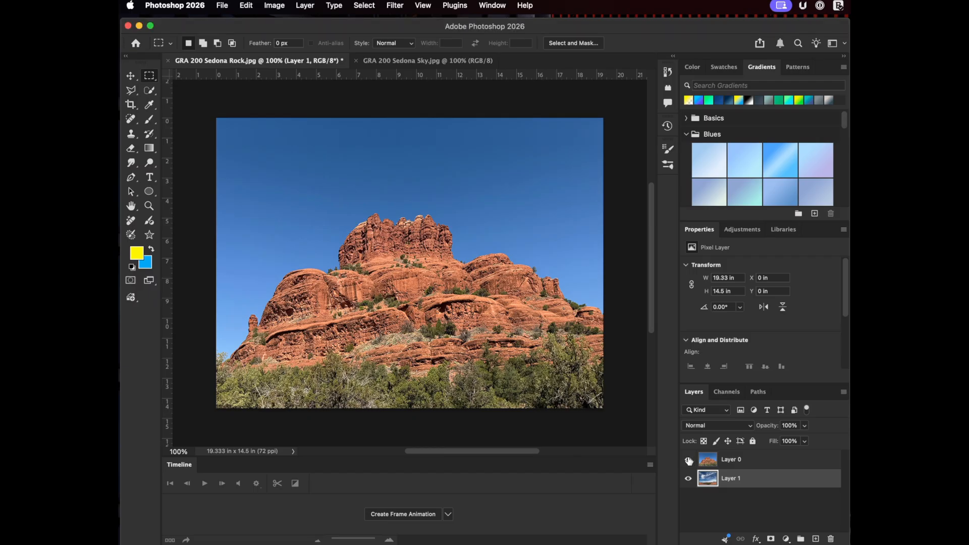
left_click(688, 461)
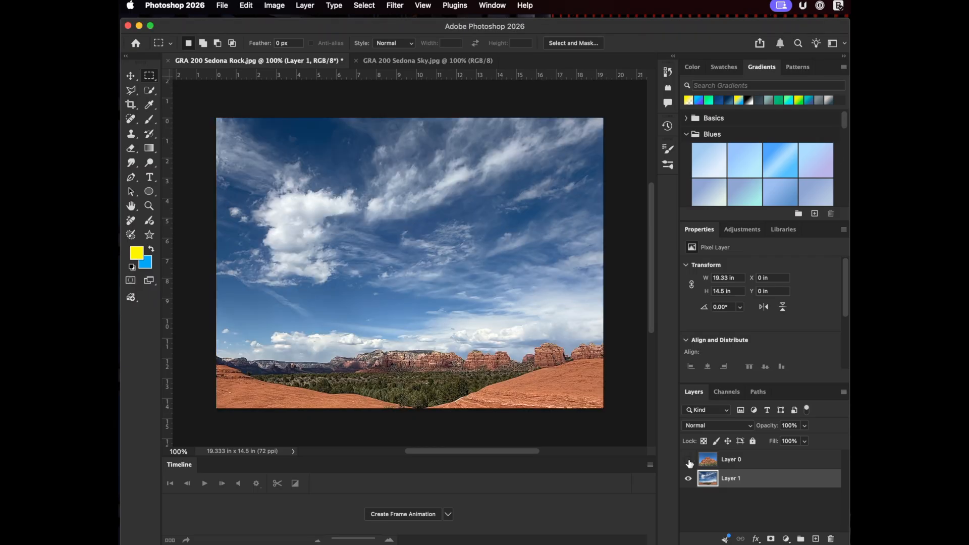
left_click(689, 460)
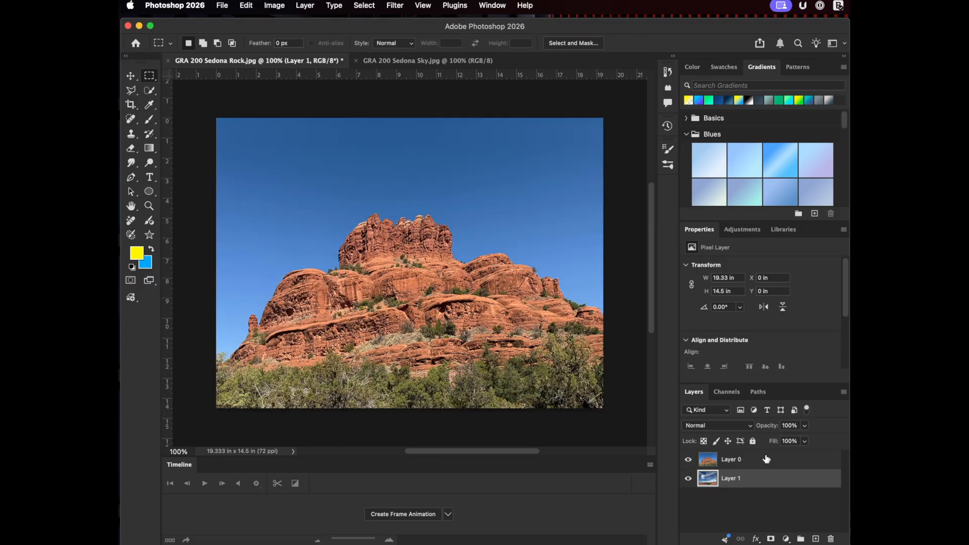
left_click(688, 460)
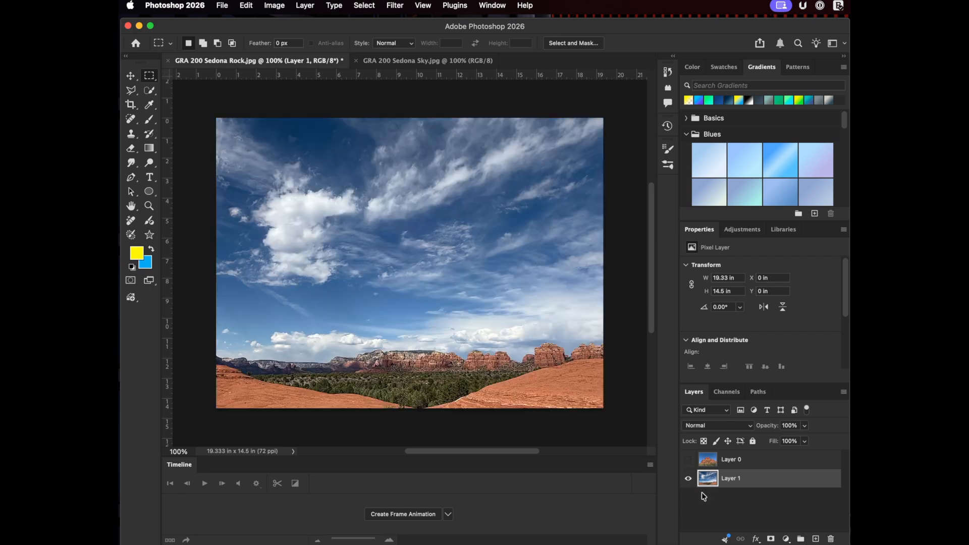
left_click(689, 459)
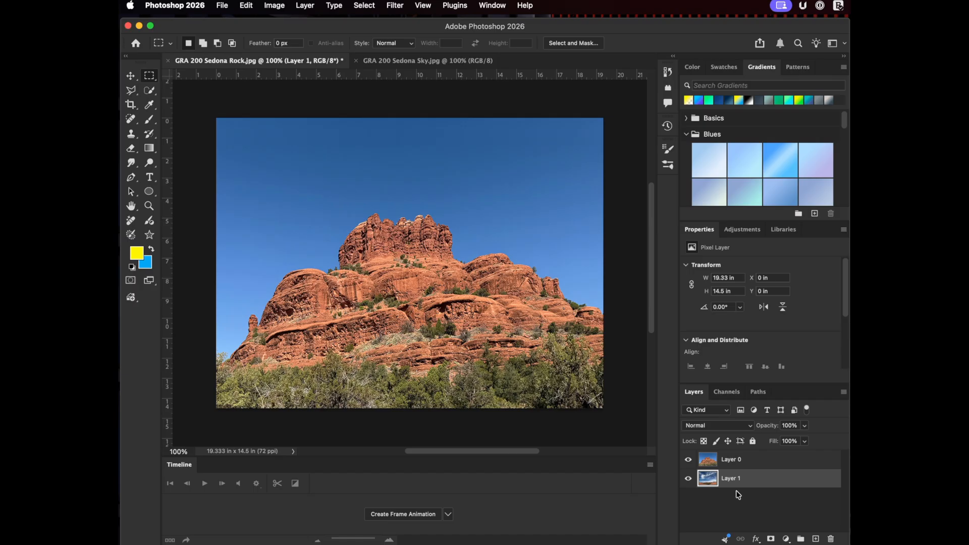
Step: Move the rock layer below the sky layer, and restore the original order with the rock on top
left_click(718, 462)
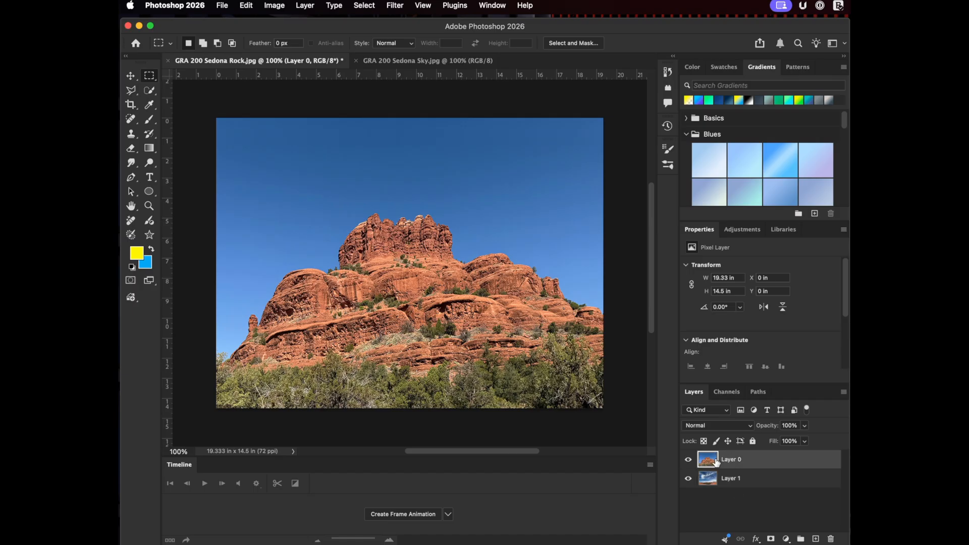
left_click_drag(710, 461, 708, 483)
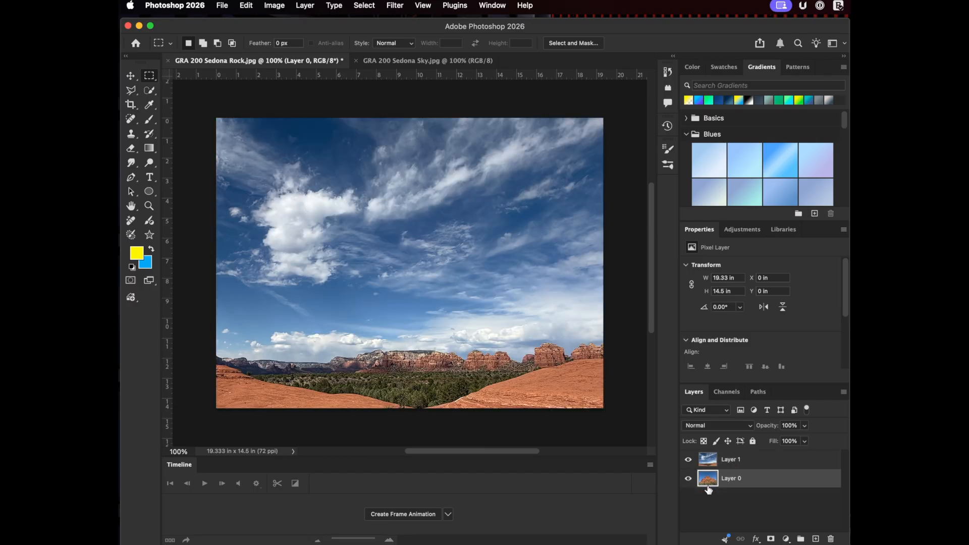
double_click(708, 459)
left_click(541, 346)
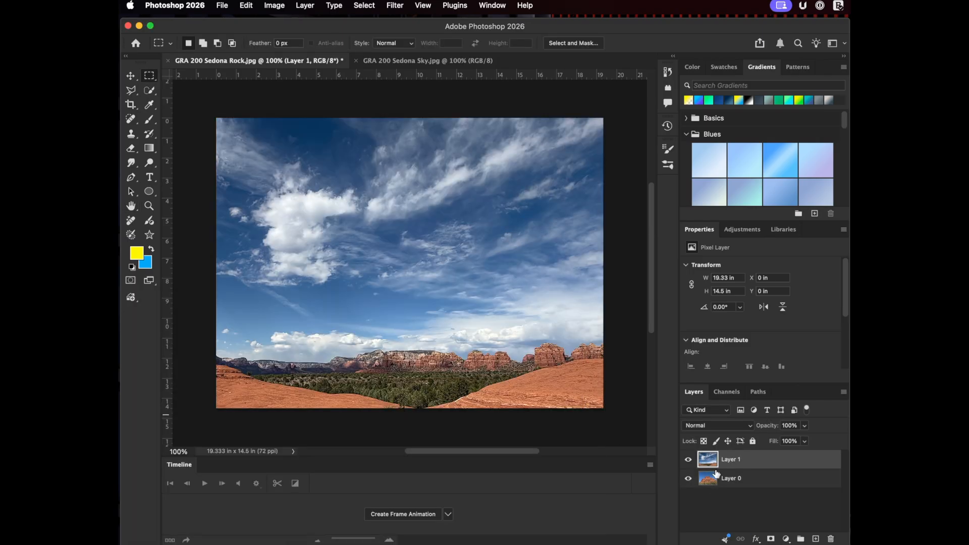
left_click_drag(711, 461, 709, 488)
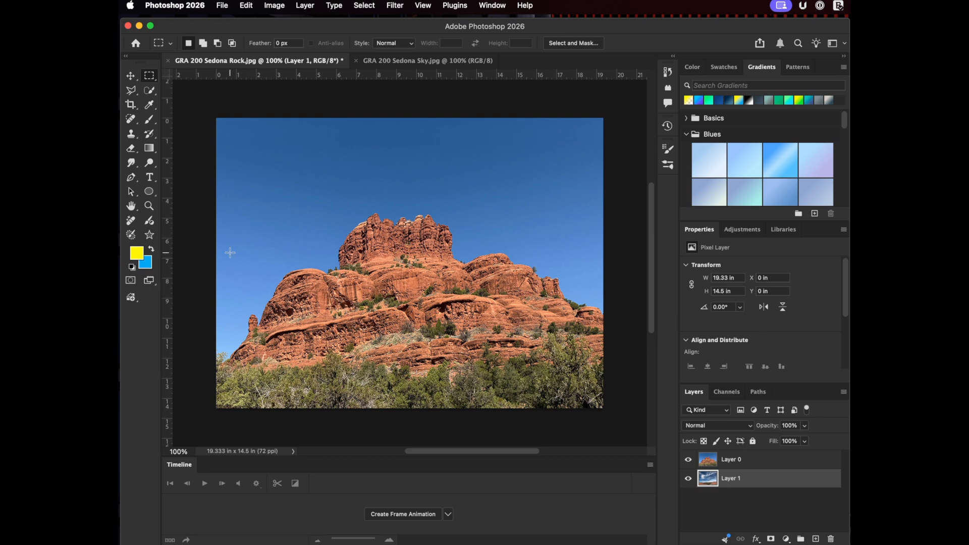
Step: Select the rock and trees on Layer 0 with the Quick Selection tool and mask out the plain blue sky
left_click(151, 92)
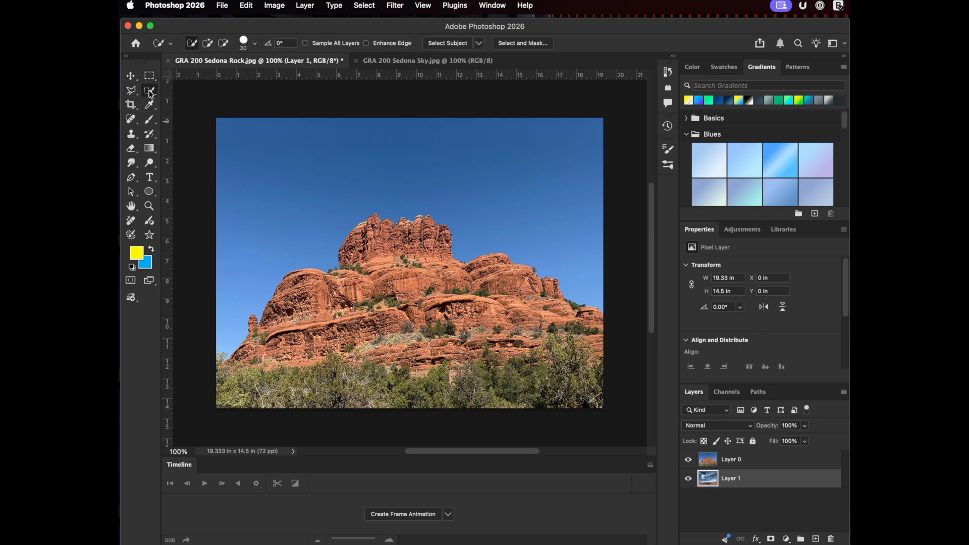
right_click(151, 92)
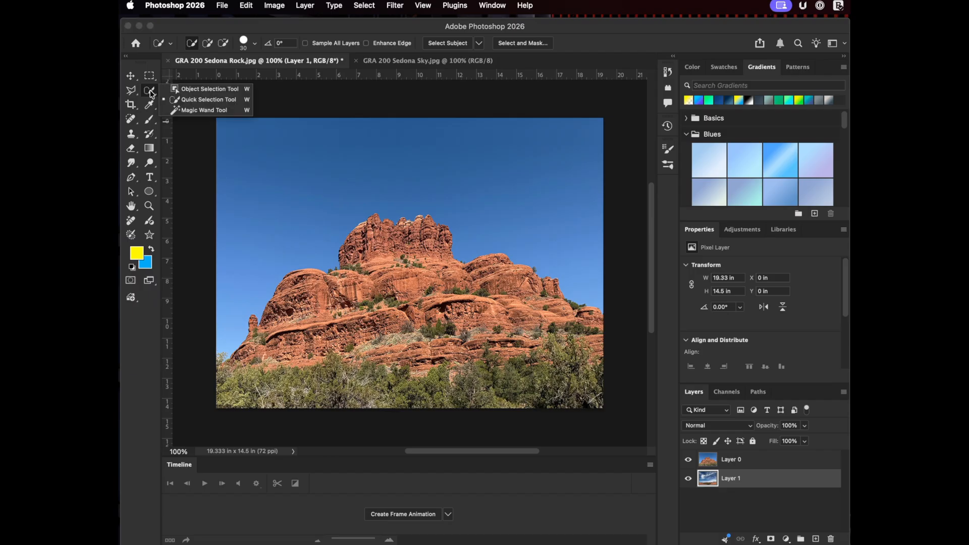
left_click(184, 98)
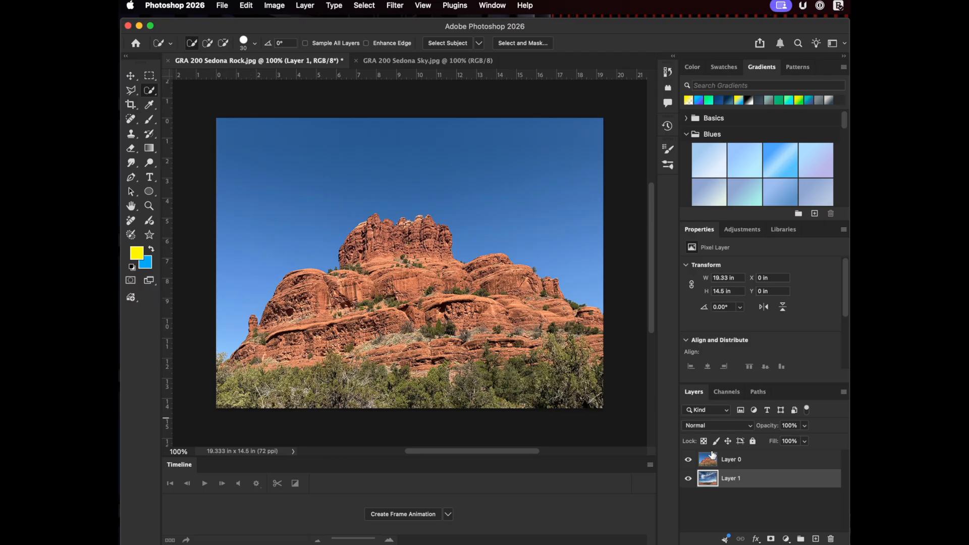
left_click(715, 459)
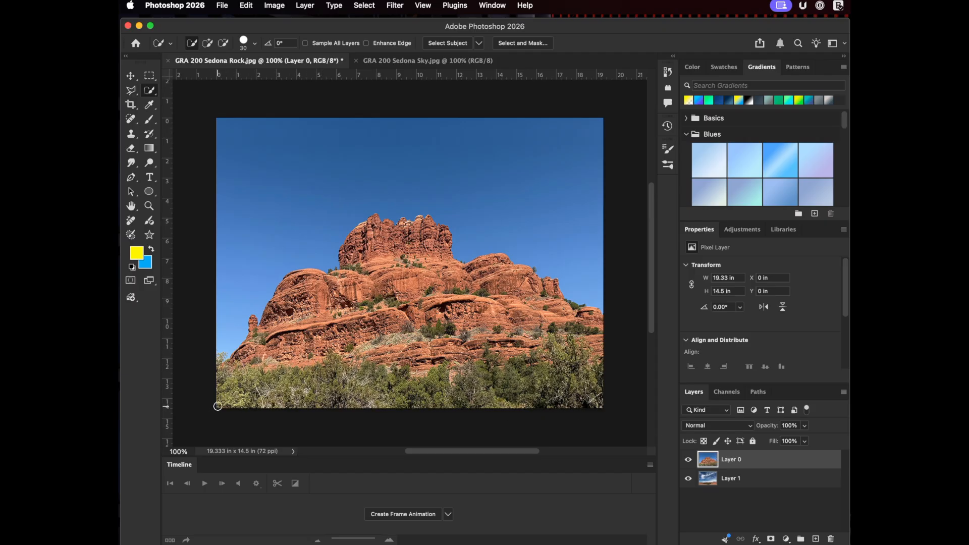
mouse_move(218, 406)
left_mouse_down()
mouse_move(229, 368)
mouse_move(297, 287)
mouse_move(308, 278)
mouse_move(354, 283)
mouse_move(353, 249)
mouse_move(401, 228)
mouse_move(437, 234)
mouse_move(456, 279)
mouse_move(493, 268)
mouse_move(474, 270)
mouse_move(515, 276)
mouse_move(550, 302)
mouse_move(553, 290)
mouse_move(590, 317)
mouse_move(596, 390)
mouse_move(587, 399)
mouse_move(230, 394)
mouse_move(259, 371)
mouse_move(315, 352)
mouse_move(508, 352)
mouse_move(504, 330)
mouse_move(398, 323)
mouse_move(341, 368)
mouse_move(420, 371)
mouse_move(458, 327)
mouse_move(390, 351)
mouse_move(431, 342)
left_mouse_up()
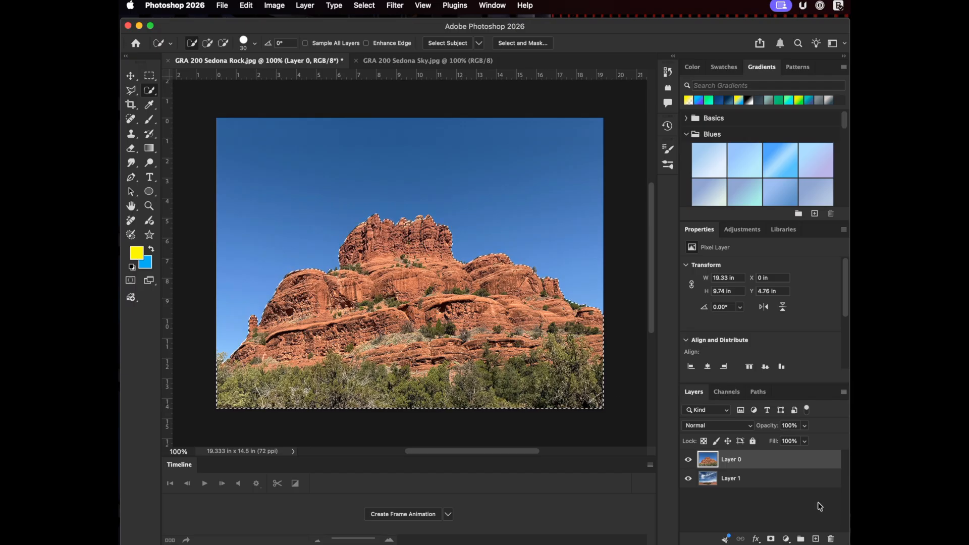
left_click(771, 539)
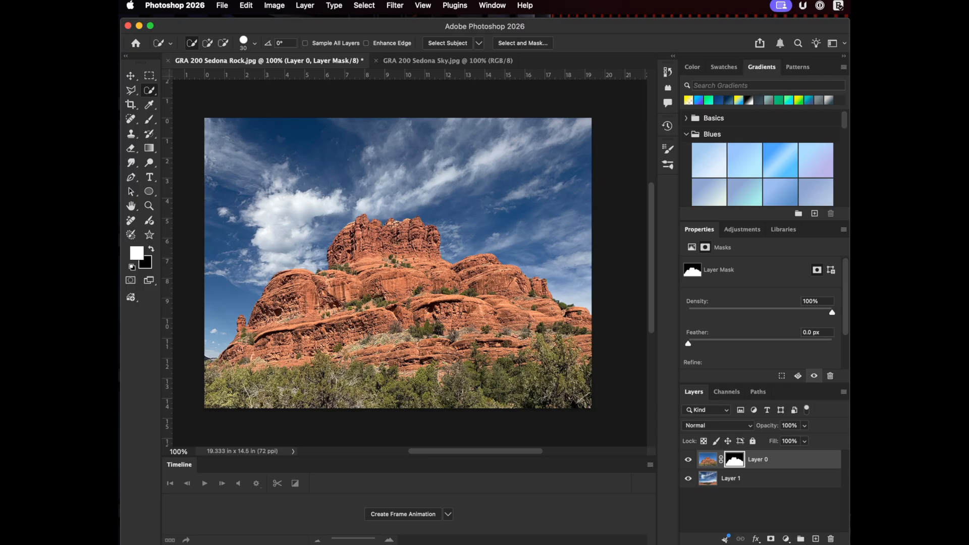
Step: Add a new layer and draw an orange circle about 711 px in diameter over the middle of the rock
left_click(816, 539)
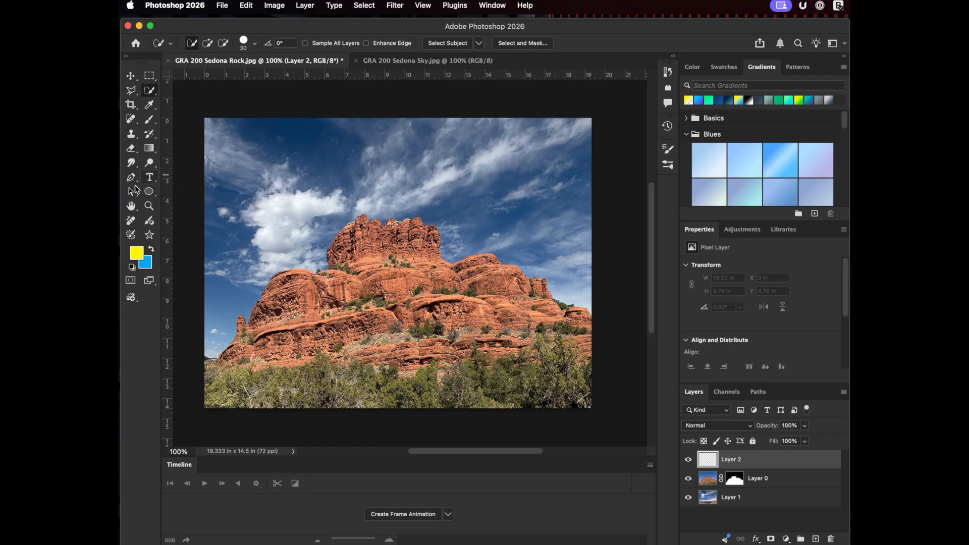
left_click(149, 192)
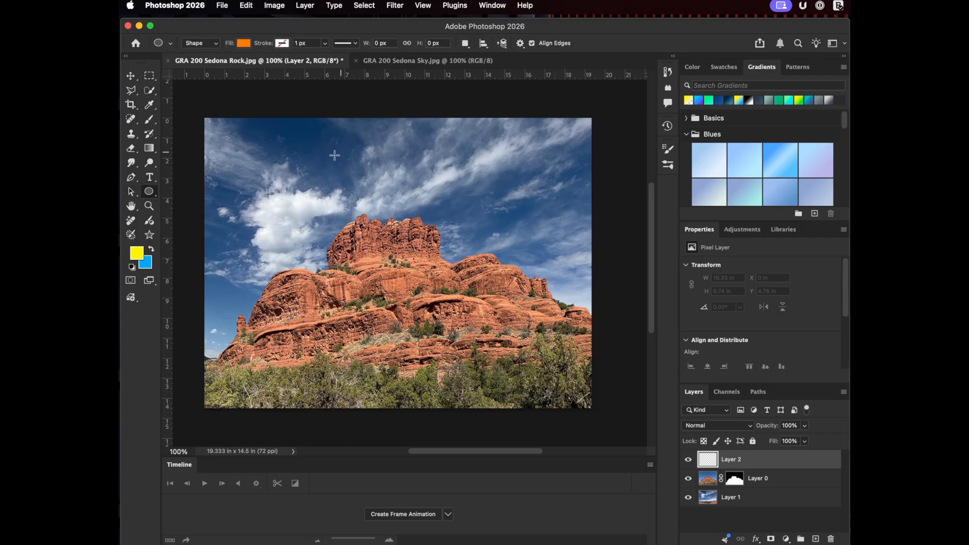
mouse_move(302, 173)
left_mouse_down()
mouse_move(429, 267)
mouse_move(475, 318)
mouse_move(511, 335)
mouse_move(509, 372)
left_mouse_up()
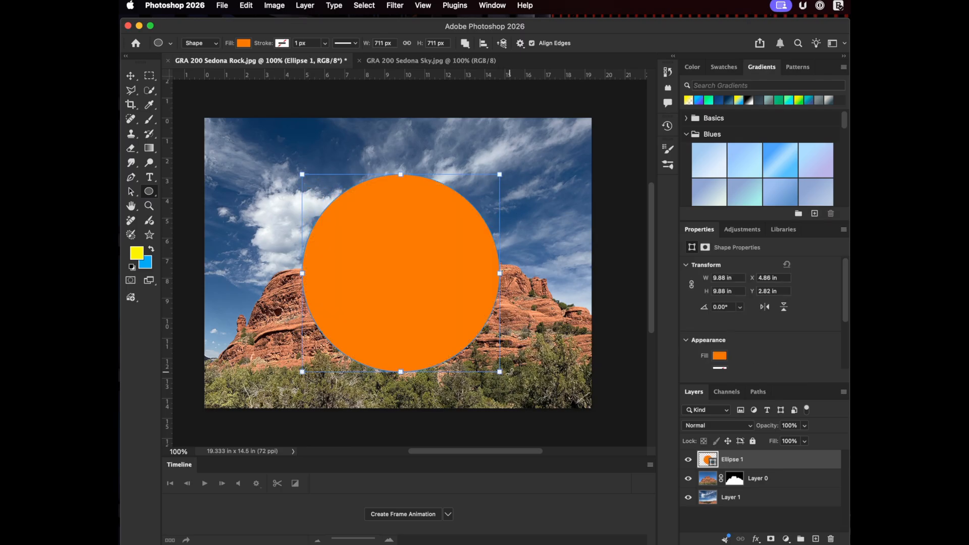
left_click(245, 45)
left_click(245, 45)
Step: Set the orange circle's layer to Multiply blending at 80% opacity
left_click(749, 429)
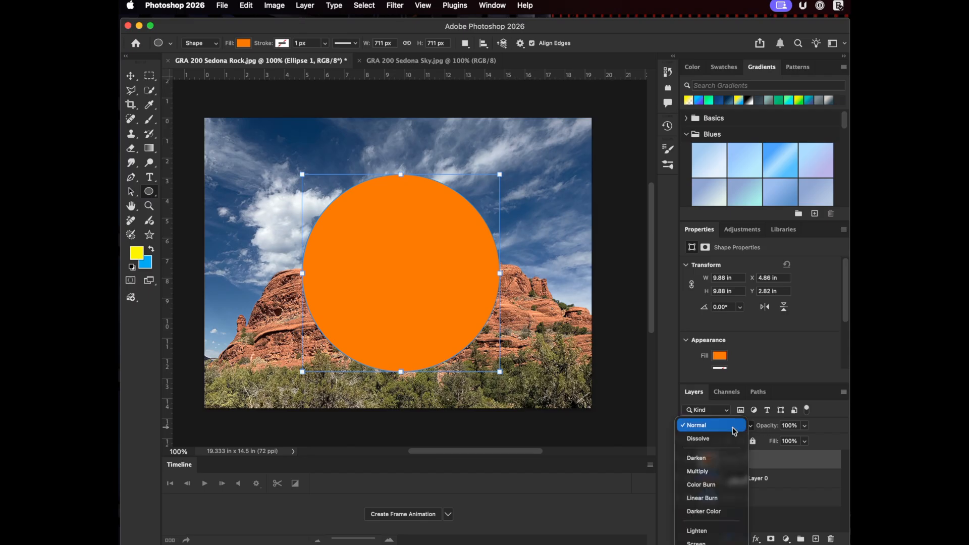
left_click(703, 473)
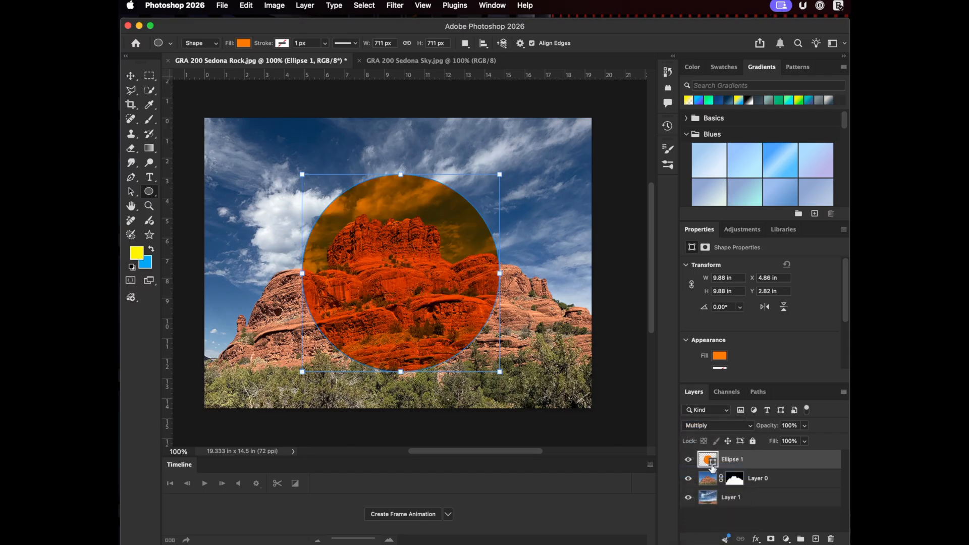
left_click(804, 427)
left_click_drag(800, 438, 794, 439)
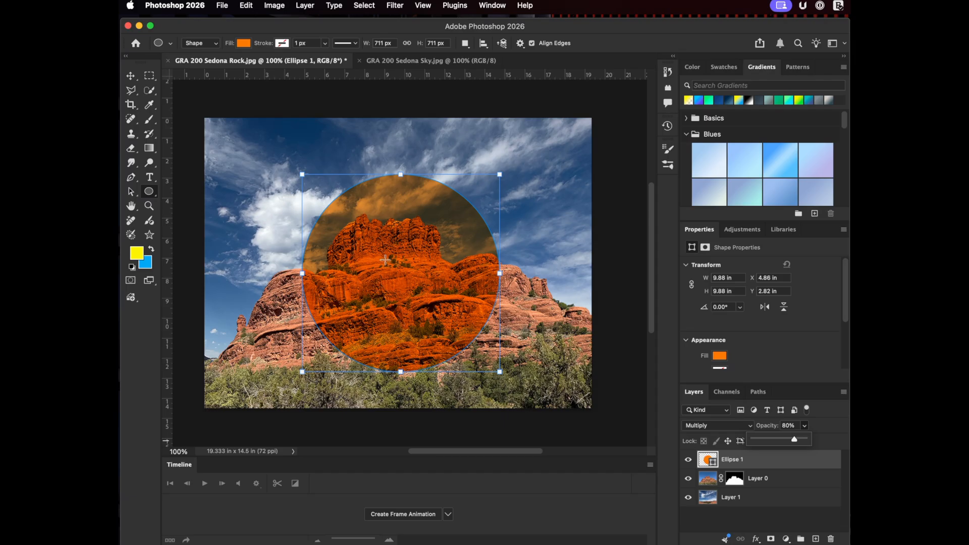
Step: Add a layer mask to the circle and fade its lower part with an upward black-to-white linear gradient
left_click(151, 150)
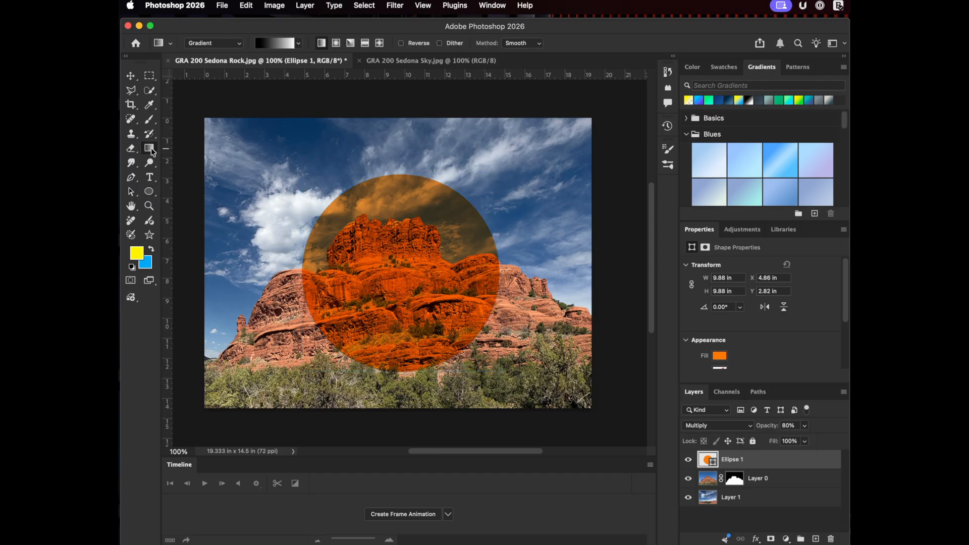
left_click(298, 43)
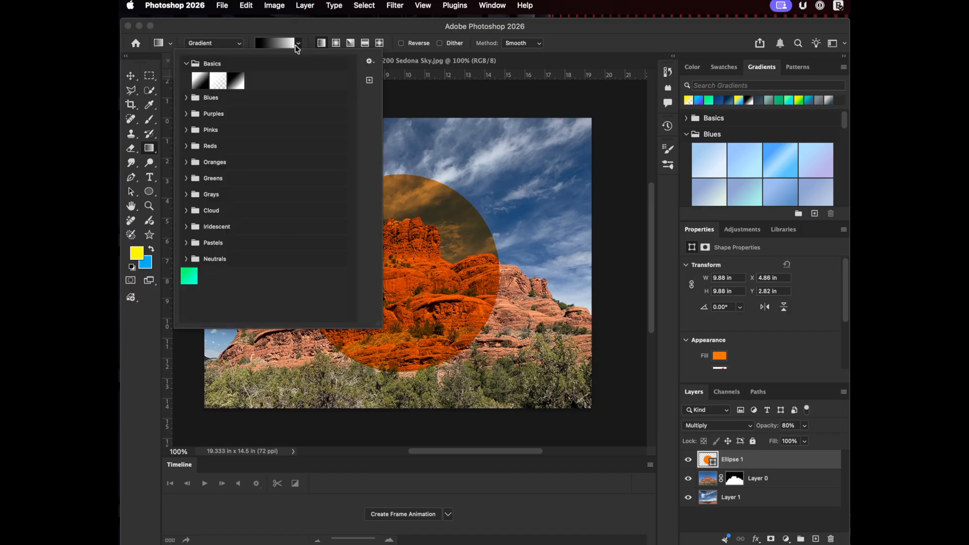
left_click(238, 80)
left_click(703, 460)
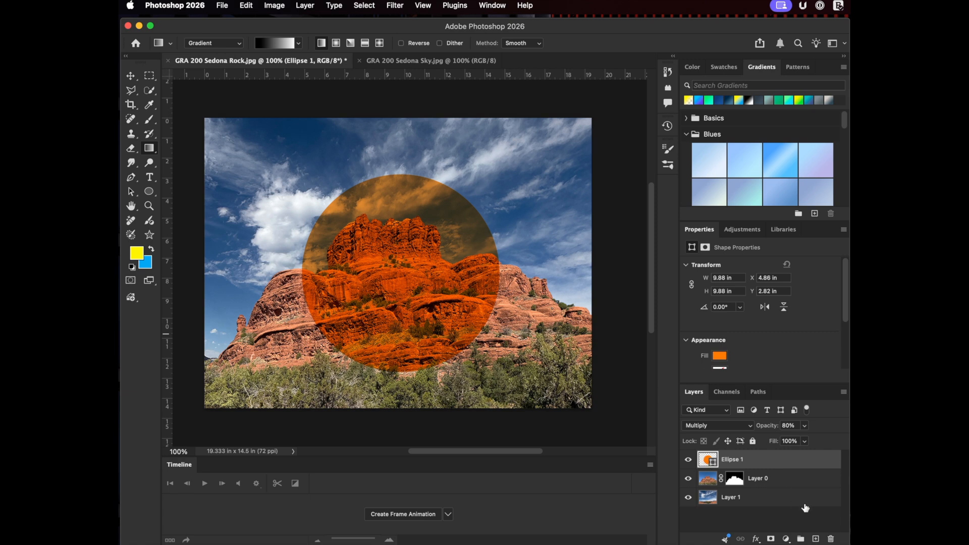
left_click(770, 539)
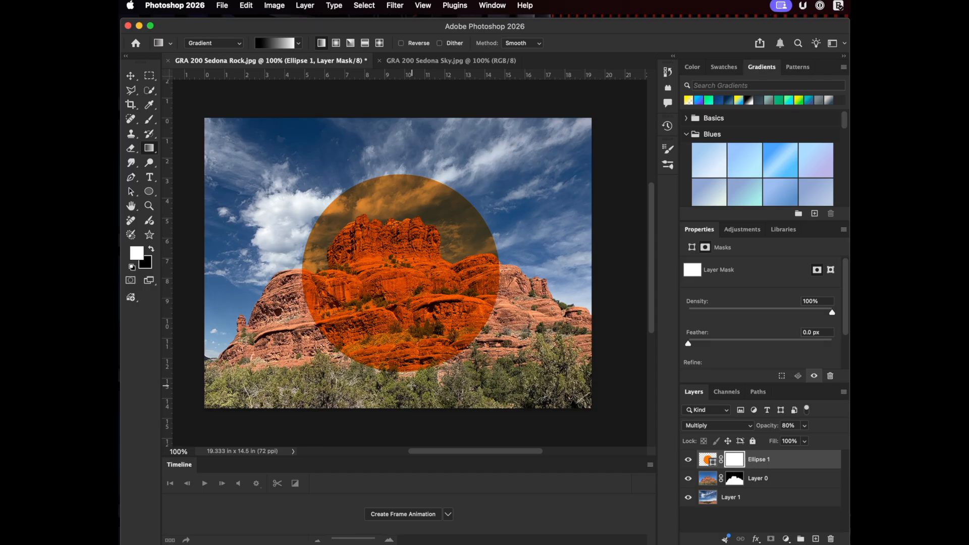
left_click_drag(408, 384, 405, 241)
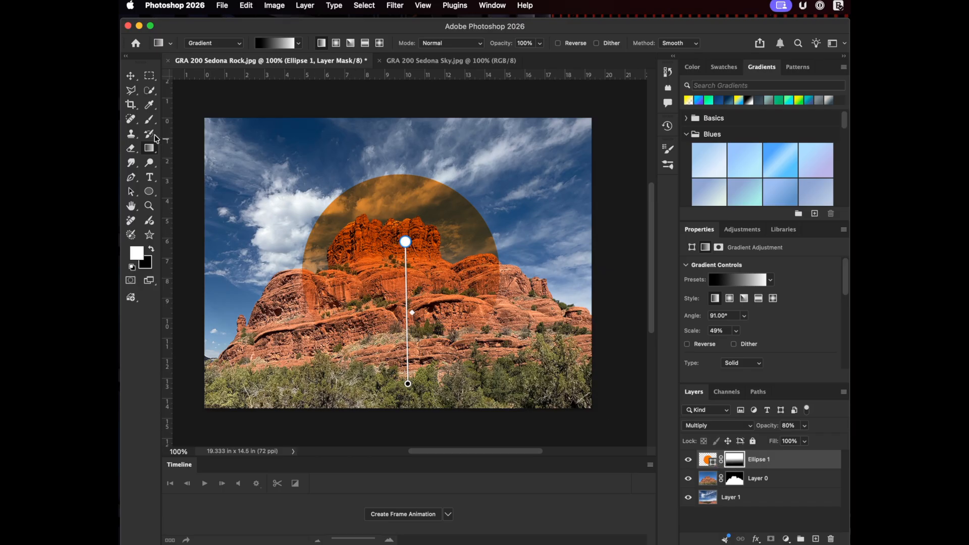
Step: Move the circle up to about X 5.14 in, Y 1.06 in, and place its layer directly beneath the masked rock layer
left_click(131, 75)
left_click_drag(415, 246, 420, 222)
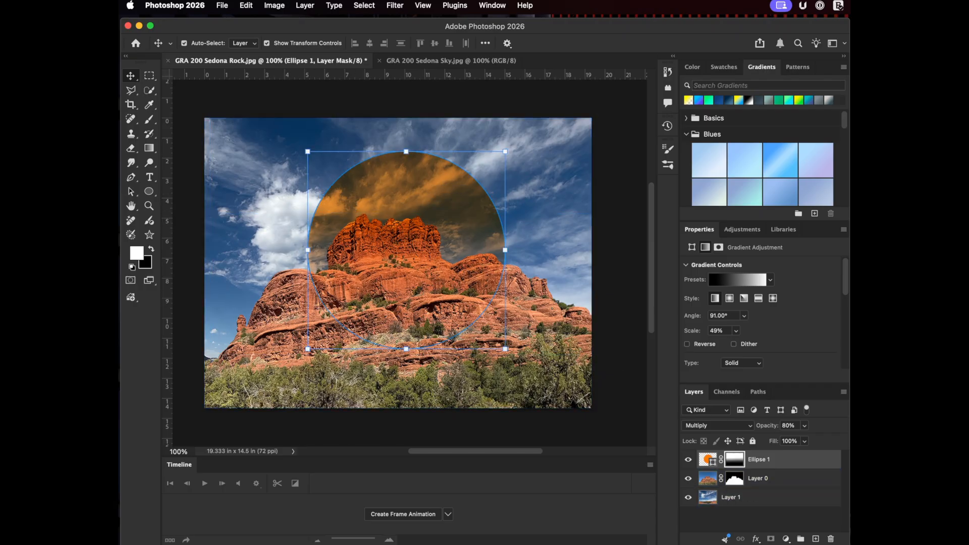
mouse_move(372, 257)
left_mouse_down()
mouse_move(374, 233)
mouse_move(372, 248)
left_mouse_up()
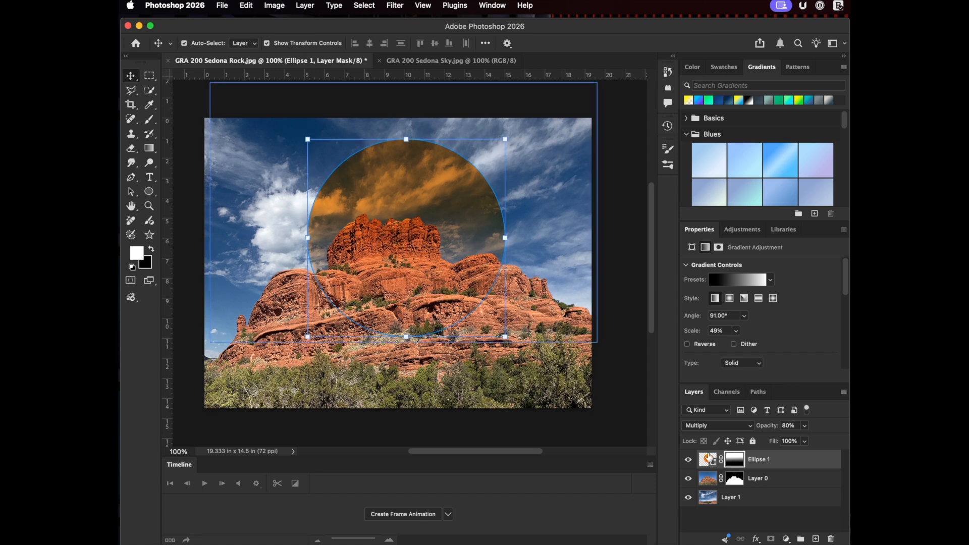
left_click_drag(709, 460, 702, 483)
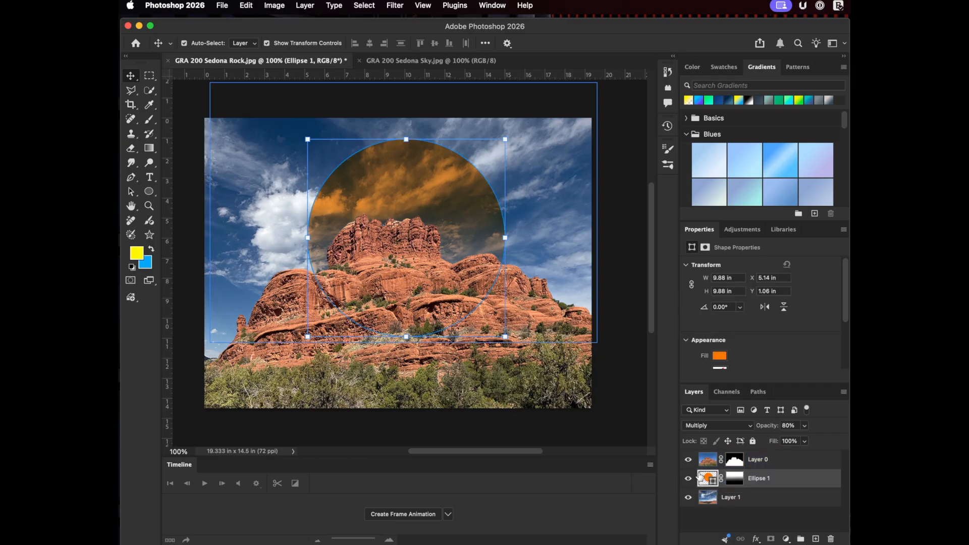
left_click(617, 377)
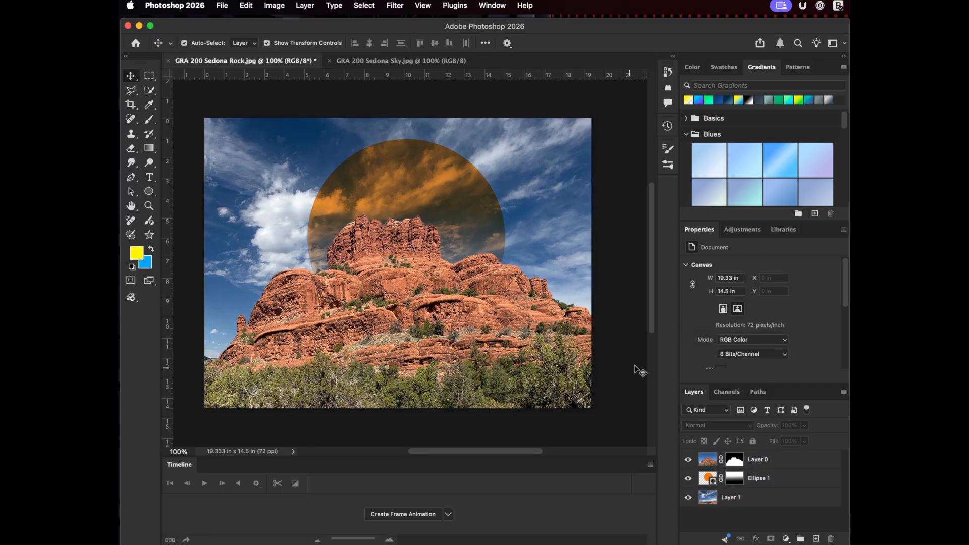
left_click(707, 480)
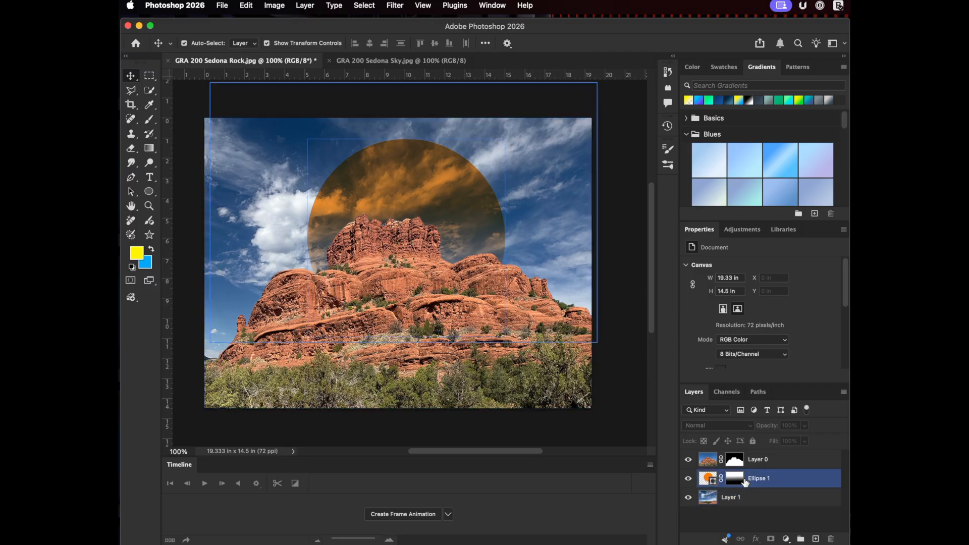
left_click(742, 459)
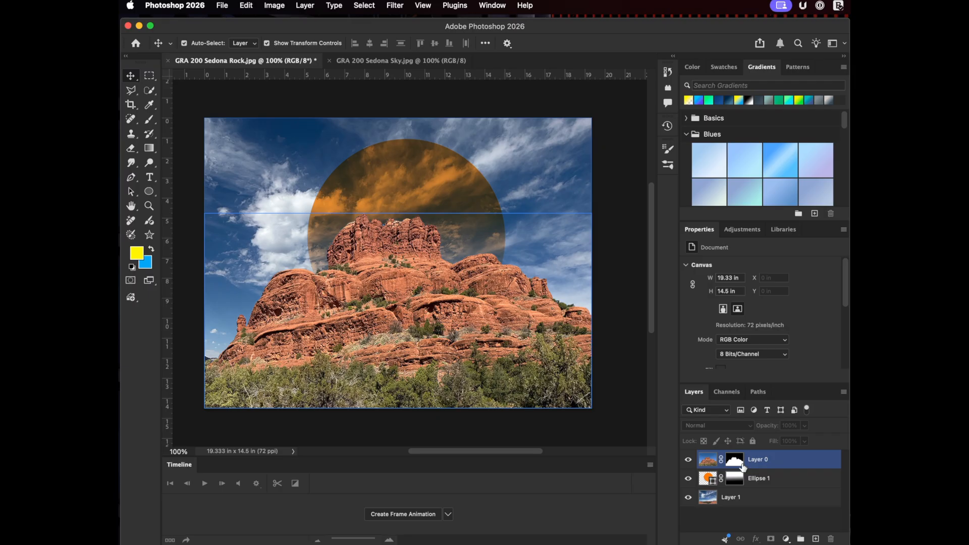
left_click(740, 444)
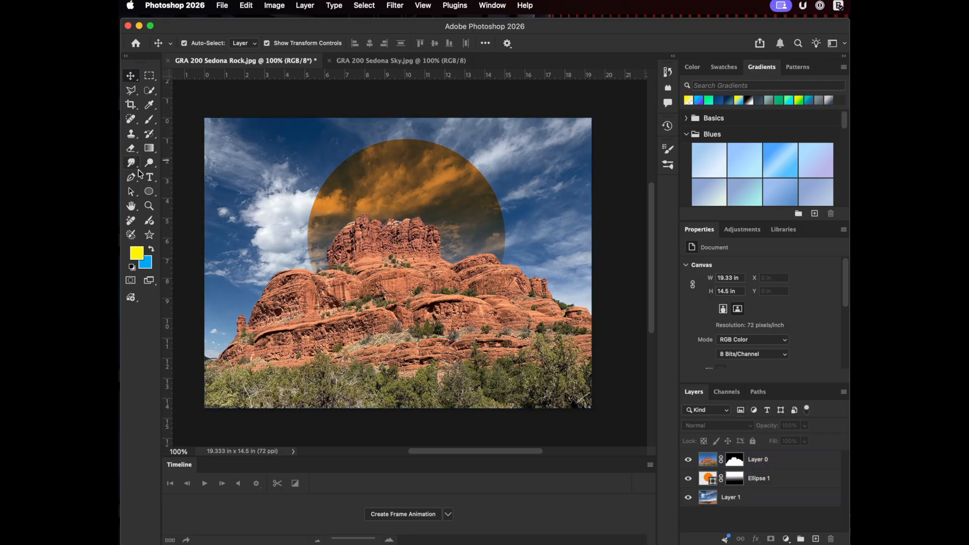
Step: Add a white "Lorem Ipsum" text layer in Alfarn Regular at 150 pt and place it across the rock's peak
left_click(151, 178)
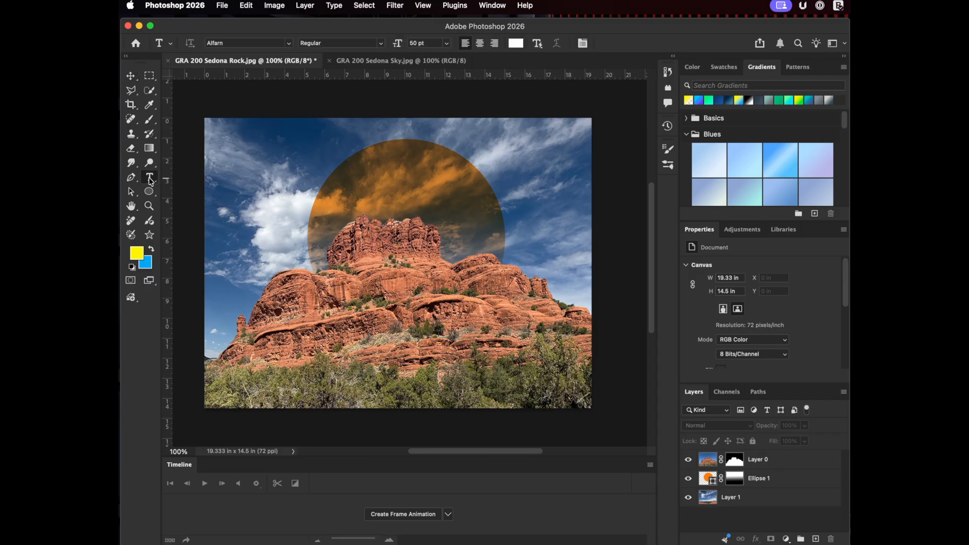
left_click(293, 228)
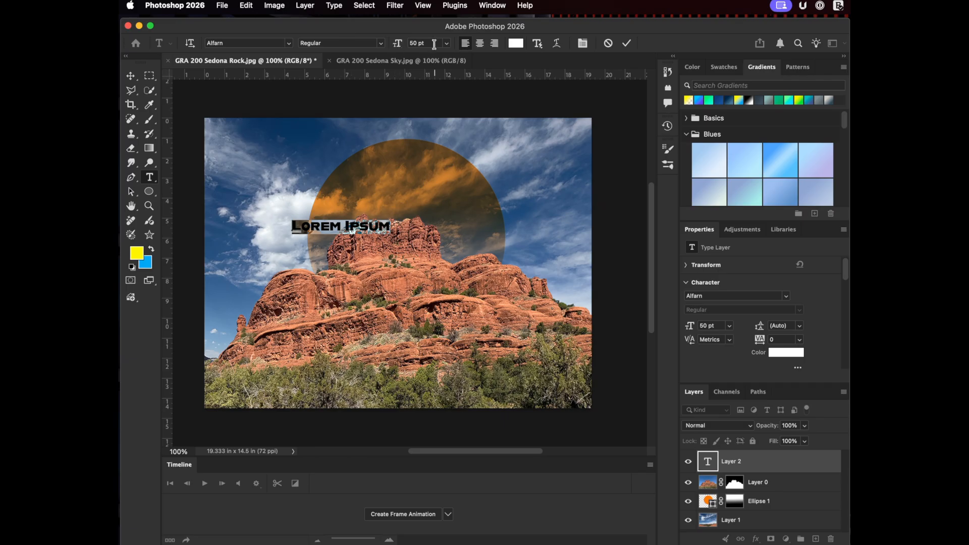
left_click(446, 43)
left_click(417, 233)
left_click(129, 74)
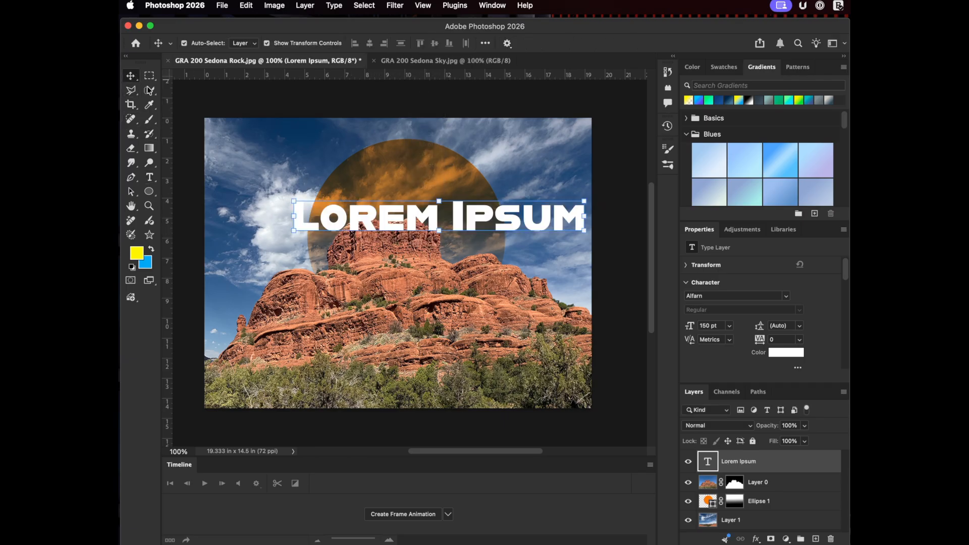
left_click_drag(401, 220, 372, 244)
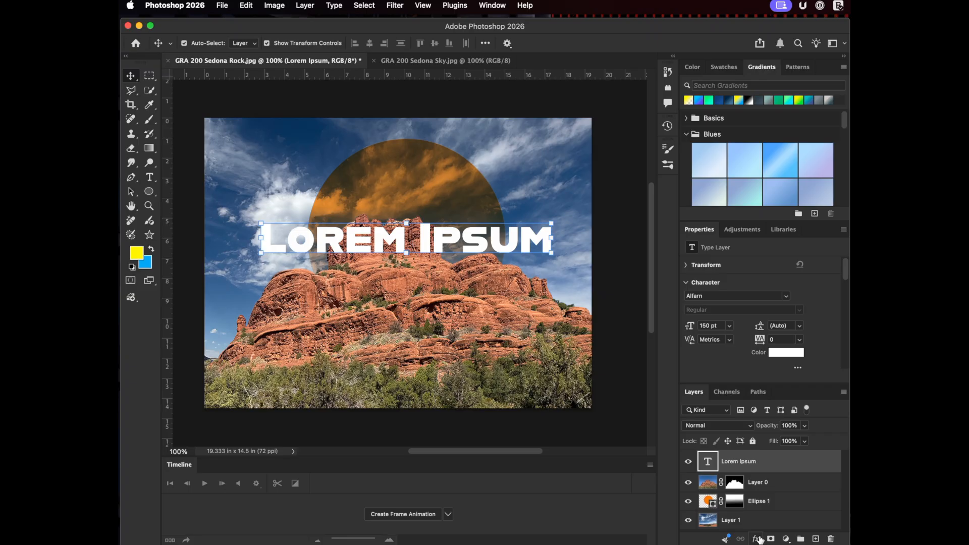
Step: Apply a 21 px dark grey outside Stroke effect at 100% opacity to the Lorem Ipsum text layer
left_click(755, 540)
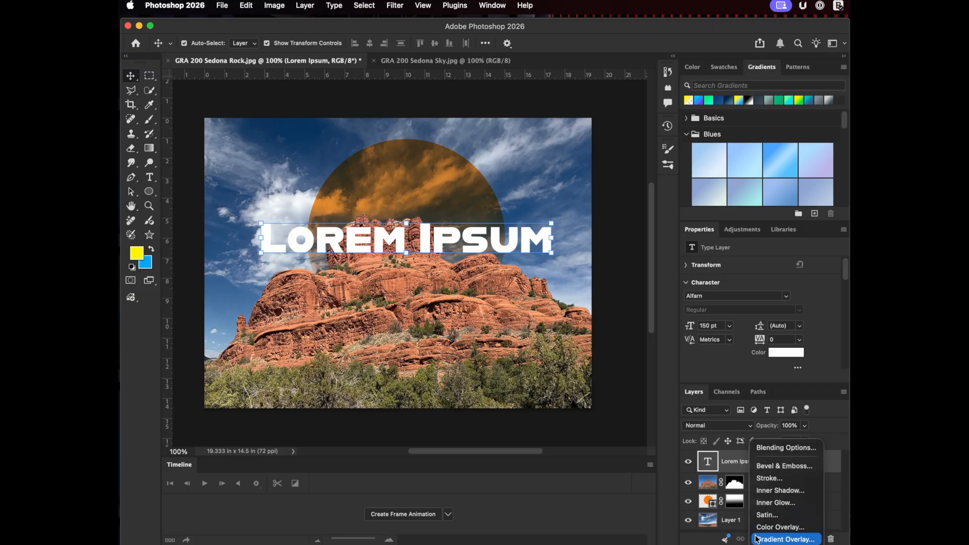
left_click(780, 480)
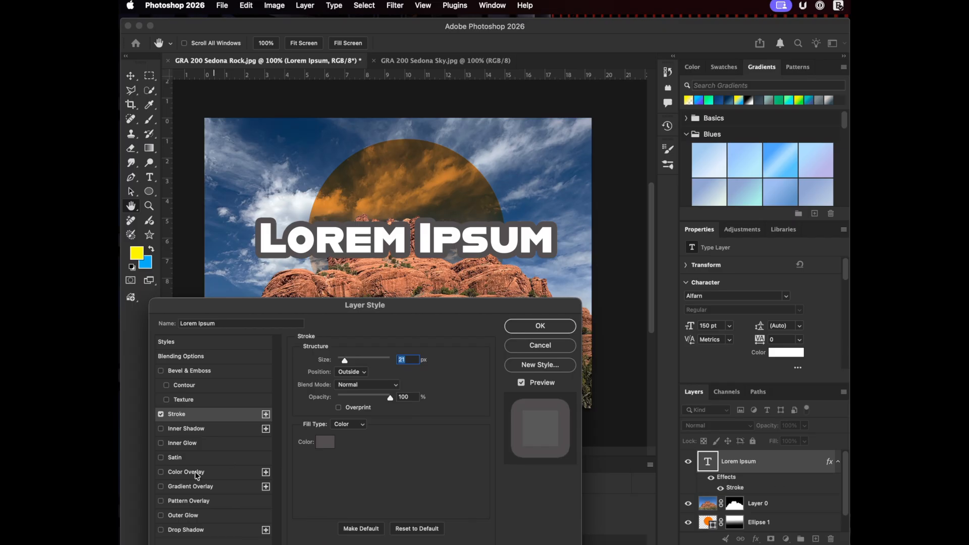
left_click(161, 516)
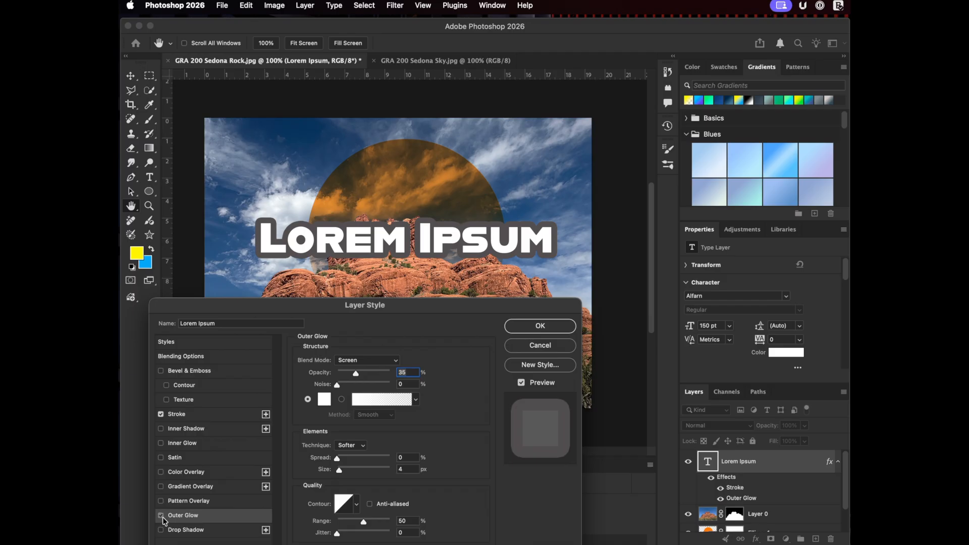
left_click(161, 516)
left_click(540, 326)
Step: Move the outlined Lorem Ipsum text slightly down and left so it sits just below the rock's summit, and deselect its layer
left_click(395, 229)
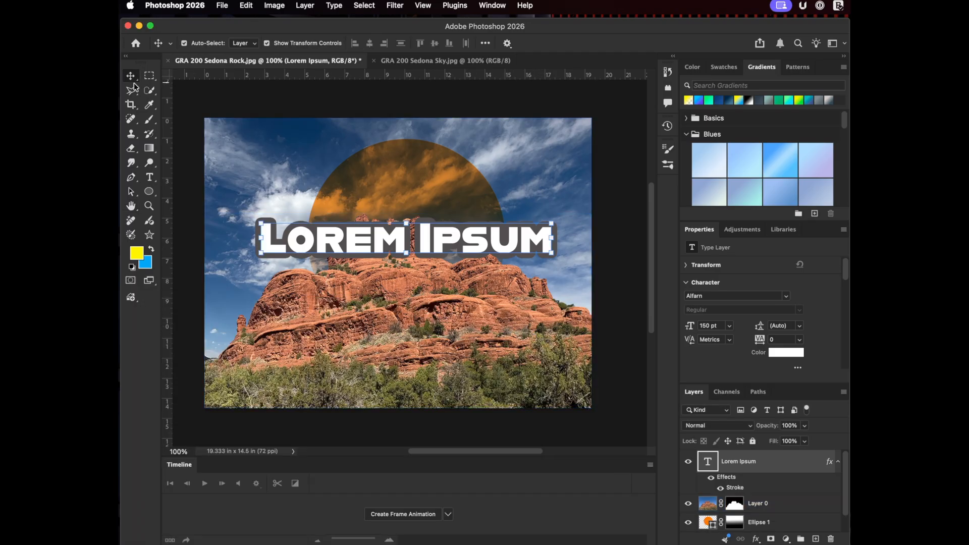
mouse_move(397, 237)
left_mouse_down()
mouse_move(397, 246)
mouse_move(396, 218)
mouse_move(393, 248)
left_mouse_up()
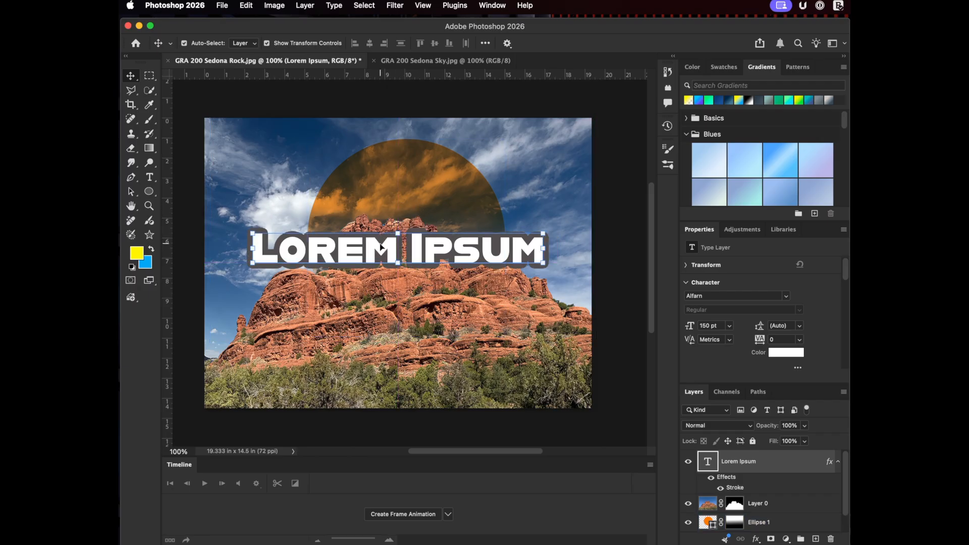
left_click_drag(381, 247, 381, 248)
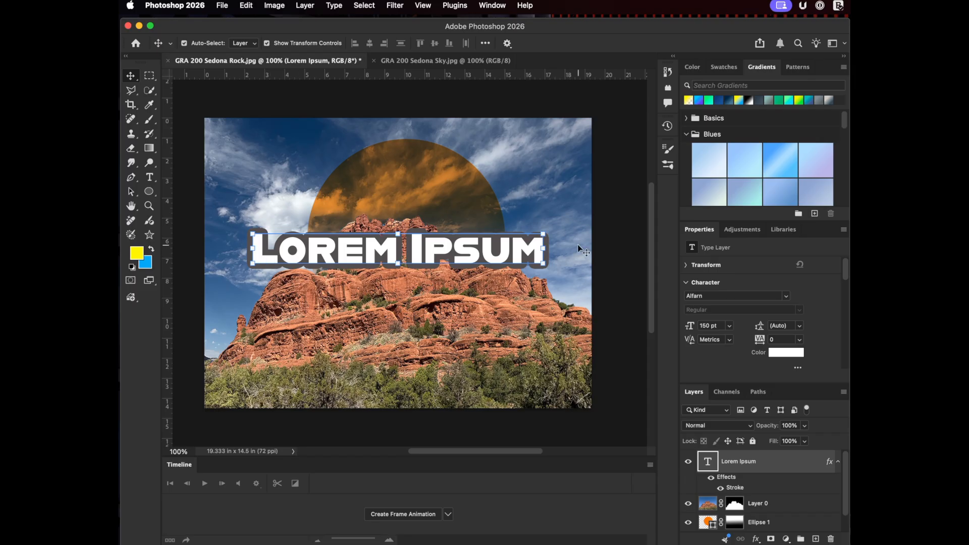
left_click(609, 258)
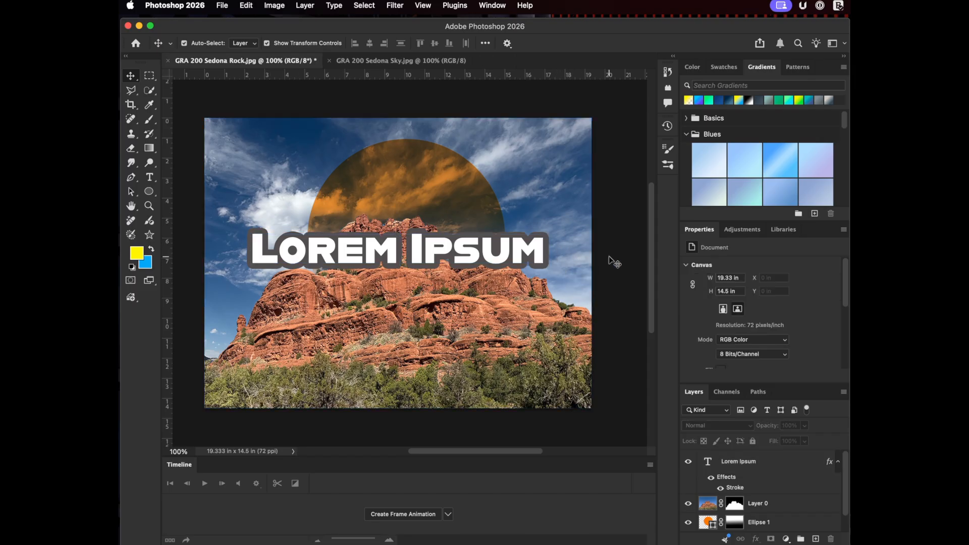